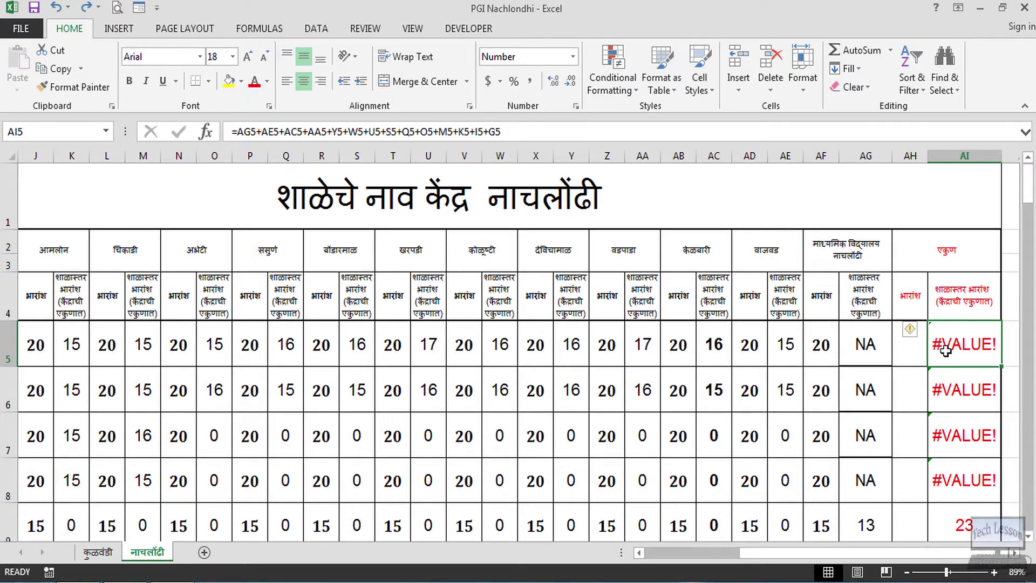
Inspect the total formula in AI5, try replacing NA in AG5 with 0, and undo that entry.
double_click(946, 351)
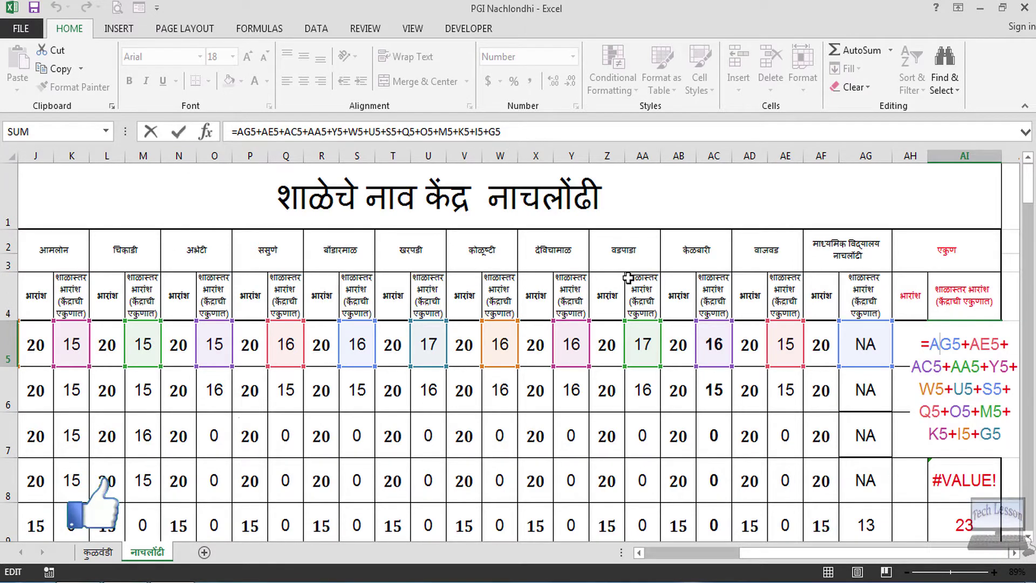
key("Return")
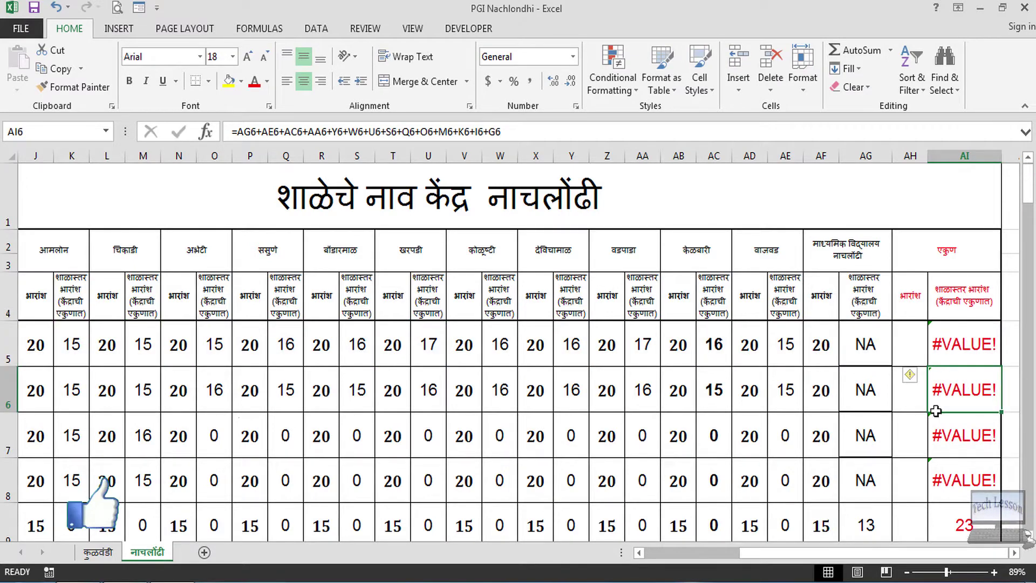
left_click(865, 353)
type("0")
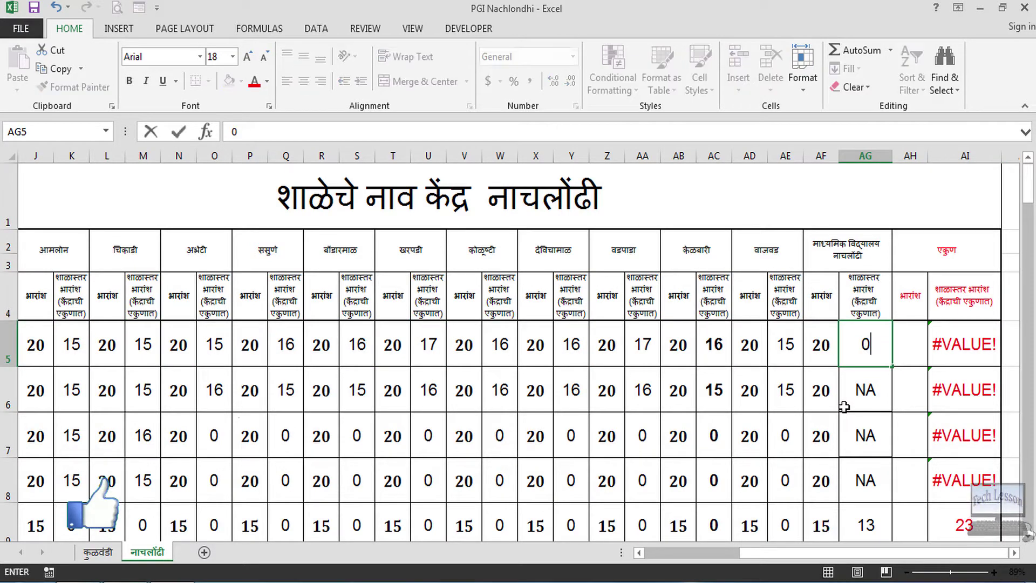
key("Return")
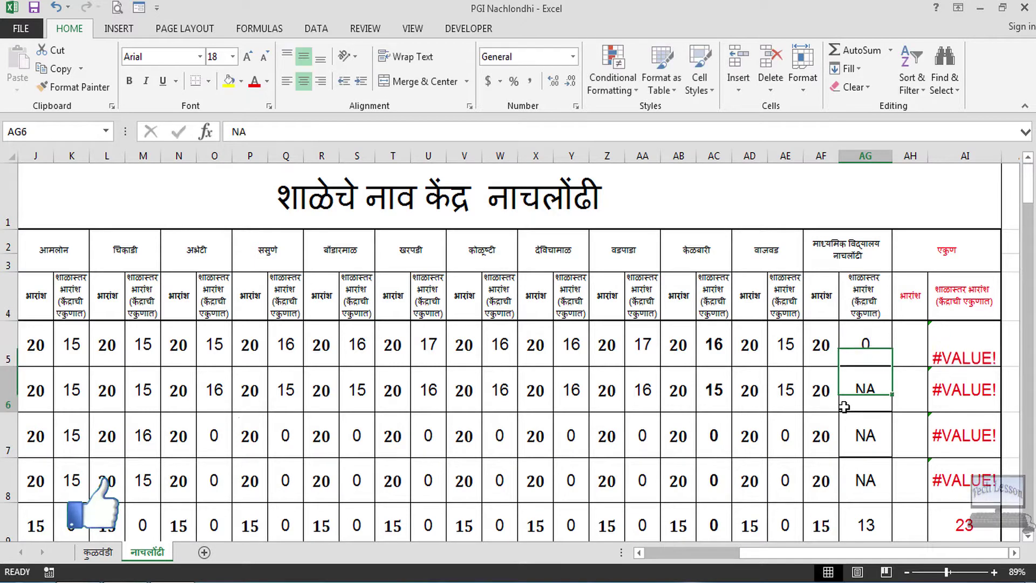
left_click(964, 346)
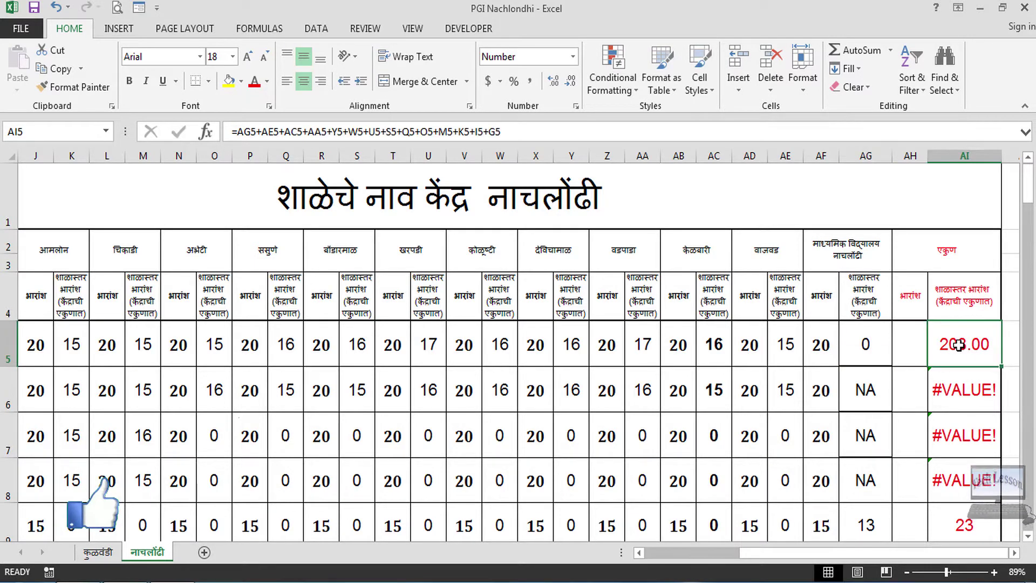
left_click(865, 348)
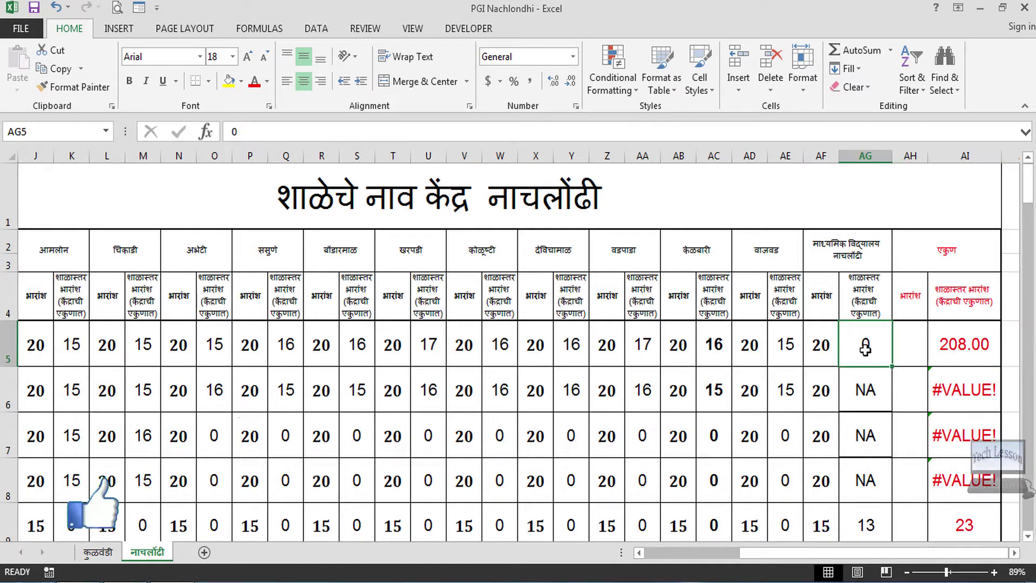
left_click(55, 7)
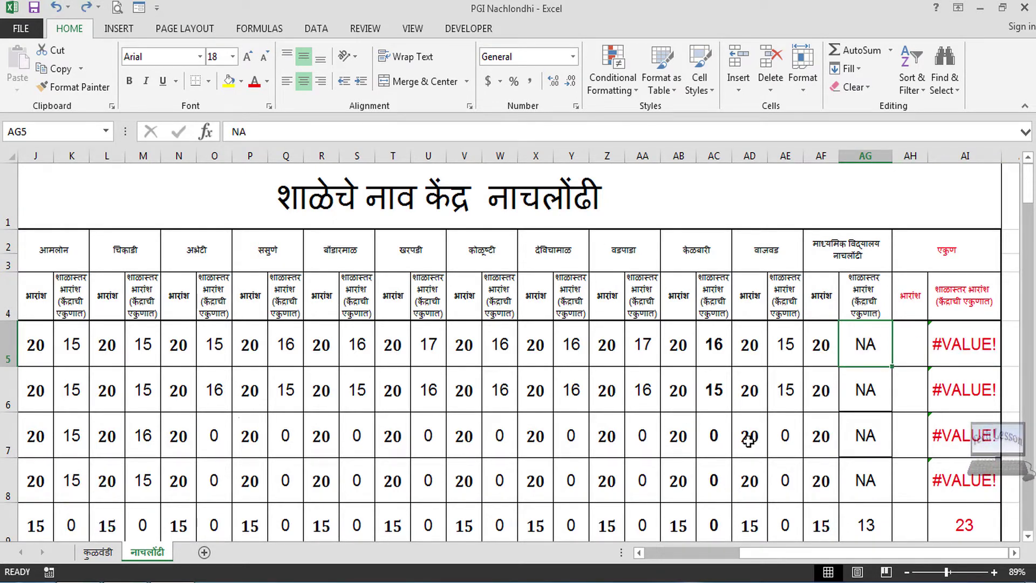
Wrap the addition formula in AI5 in a SUM function, keeping the plus signs between the cell references.
left_click(954, 345)
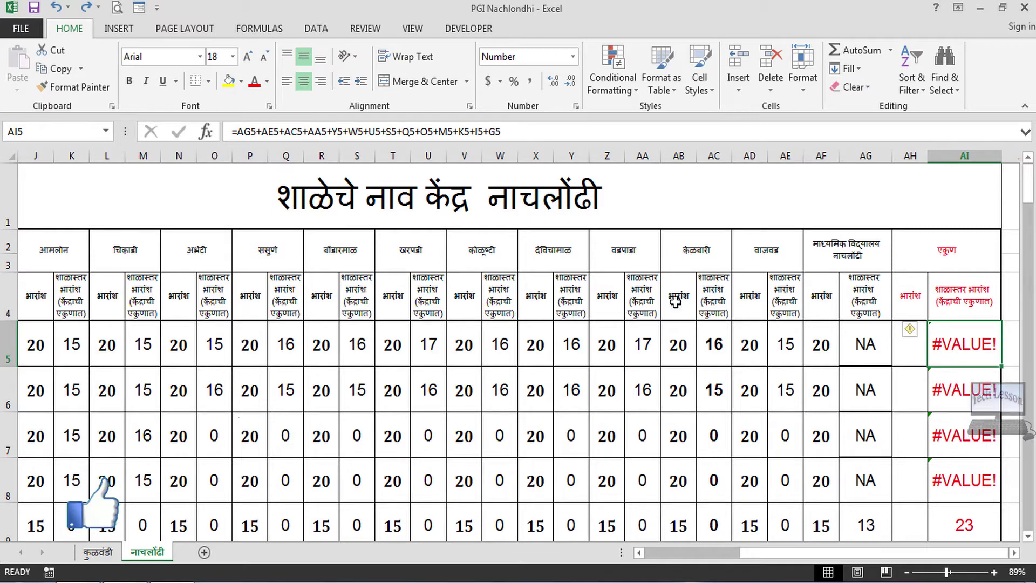
left_click(233, 134)
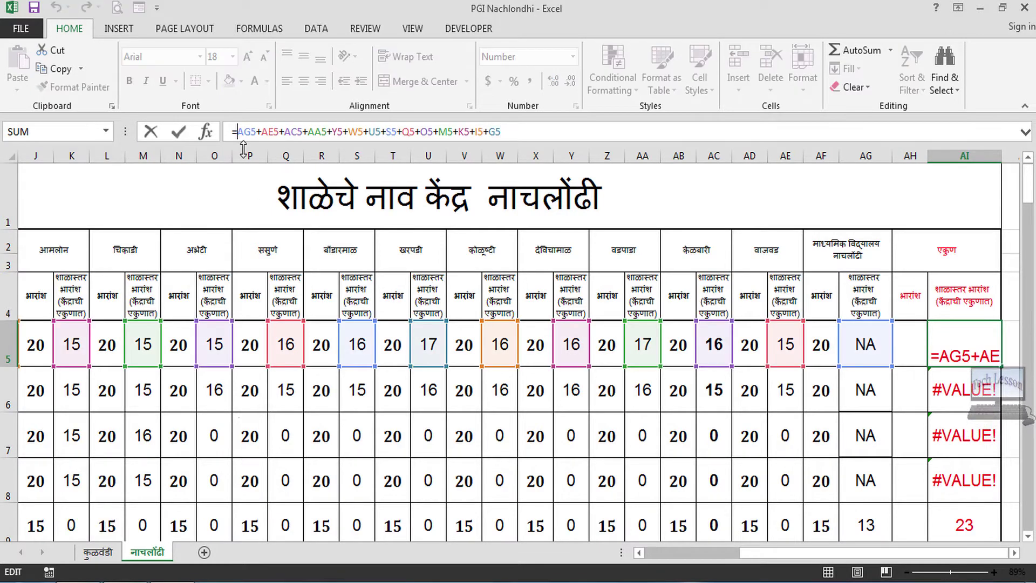
type("sum")
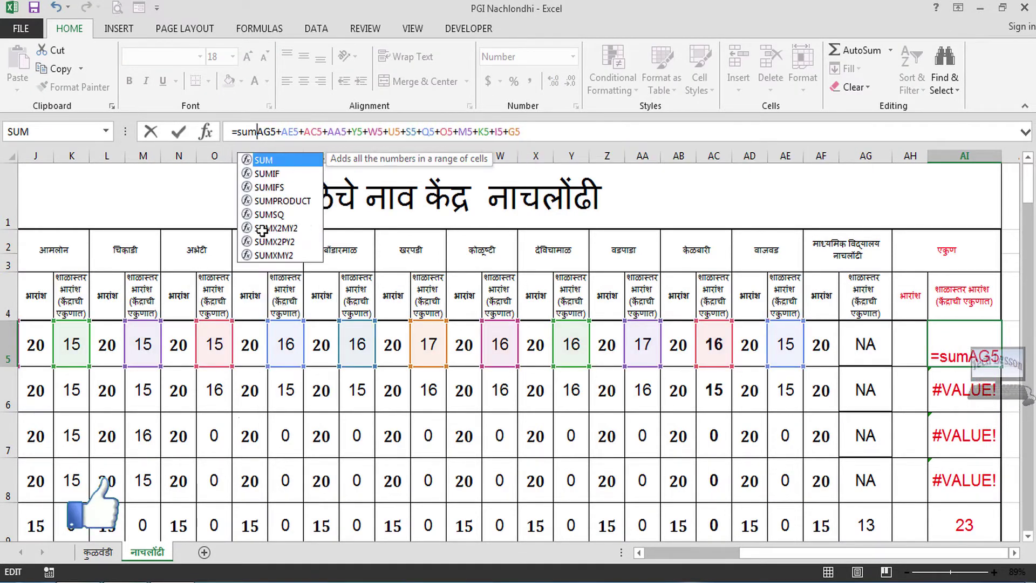
left_click(261, 160)
double_click(260, 160)
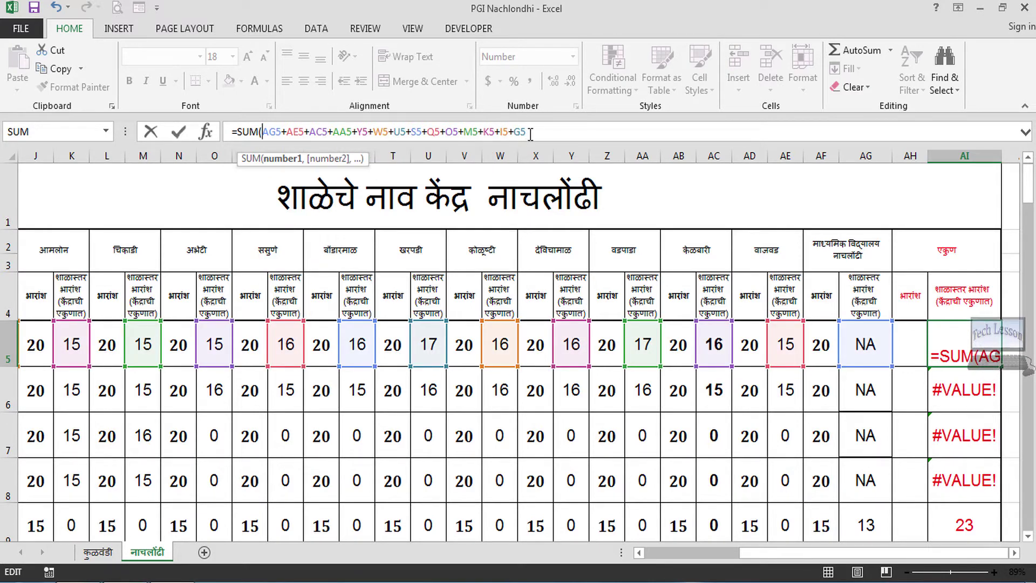
type(")")
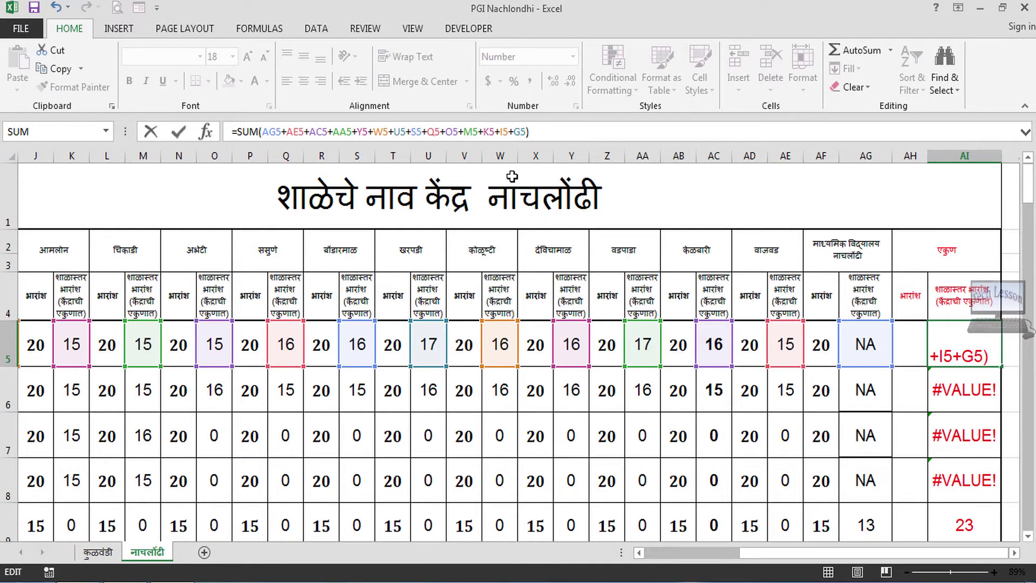
key("Return")
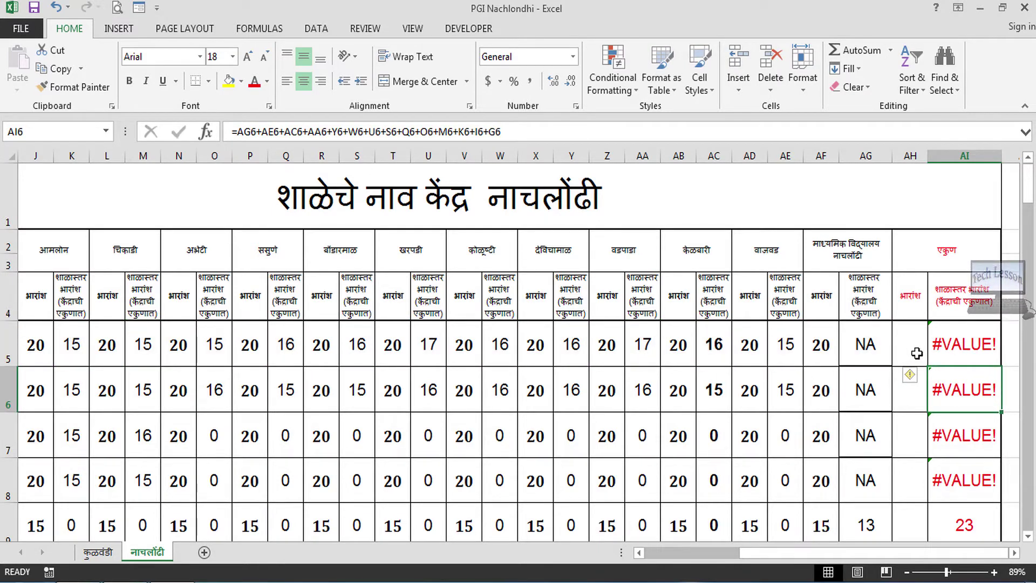
Replace every plus sign with a comma using Find and Replace, and leave the AI5 formula edit.
left_click(942, 354)
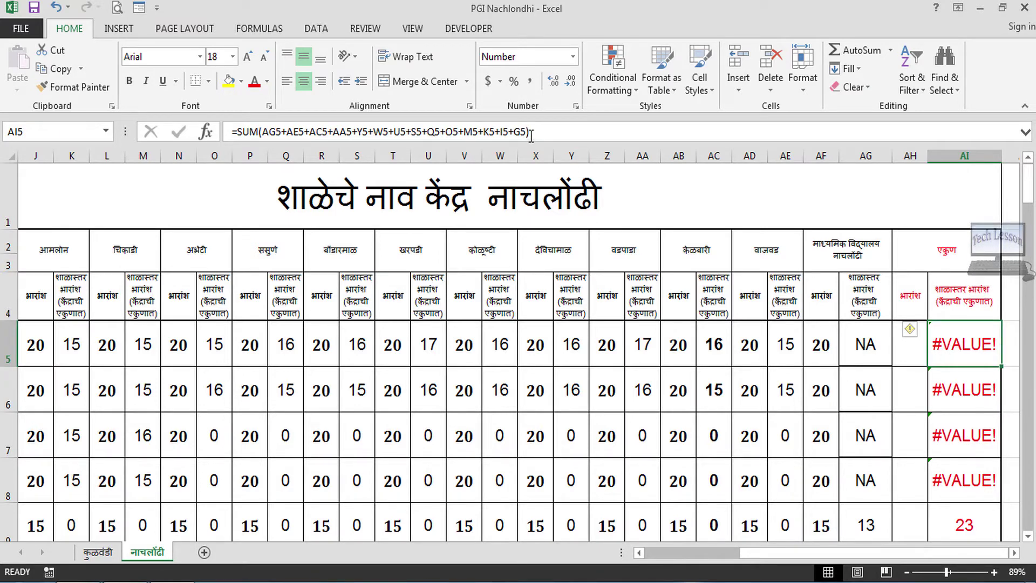
left_click_drag(537, 132, 226, 132)
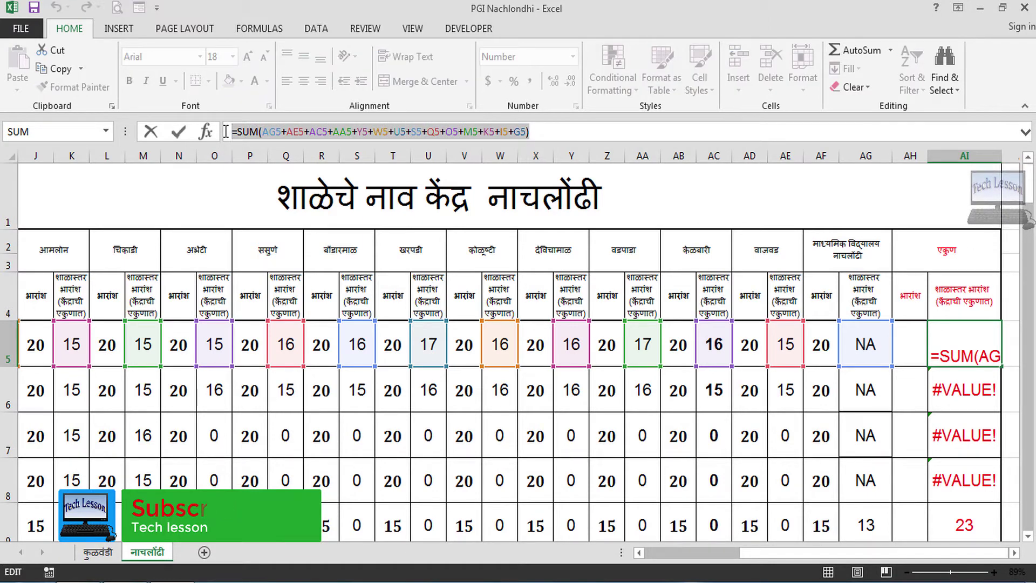
left_click(949, 89)
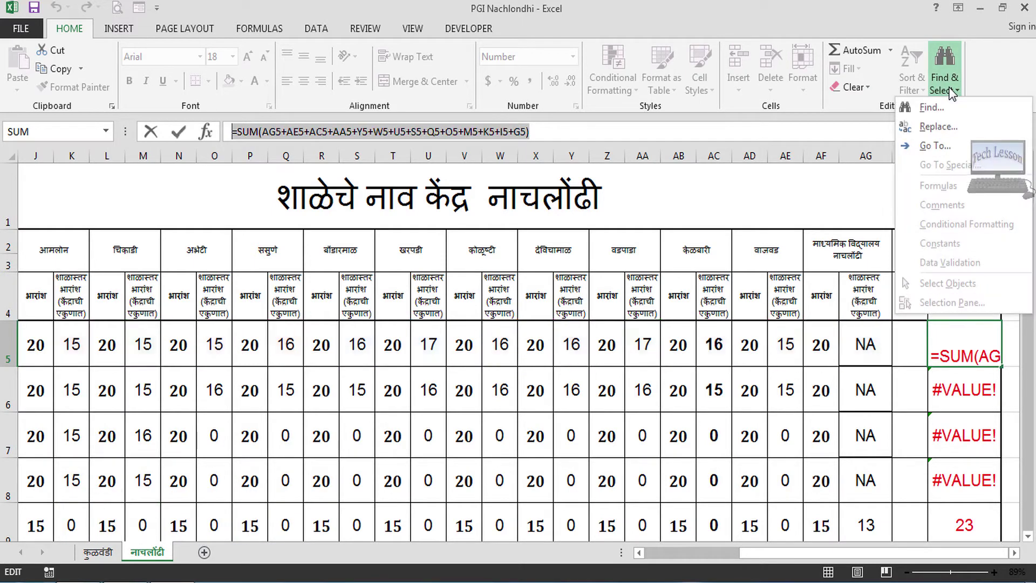
left_click(940, 132)
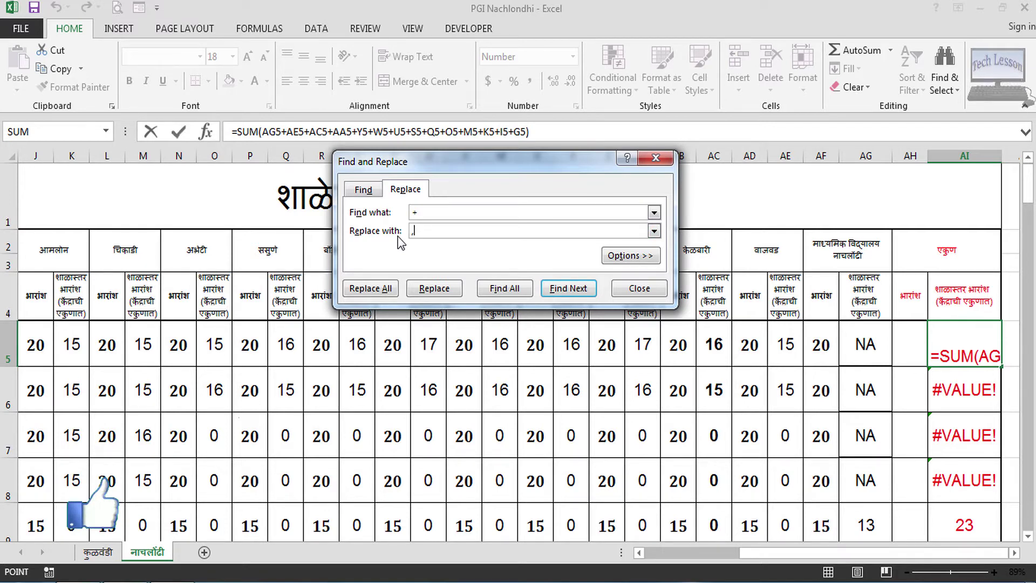
left_click(371, 289)
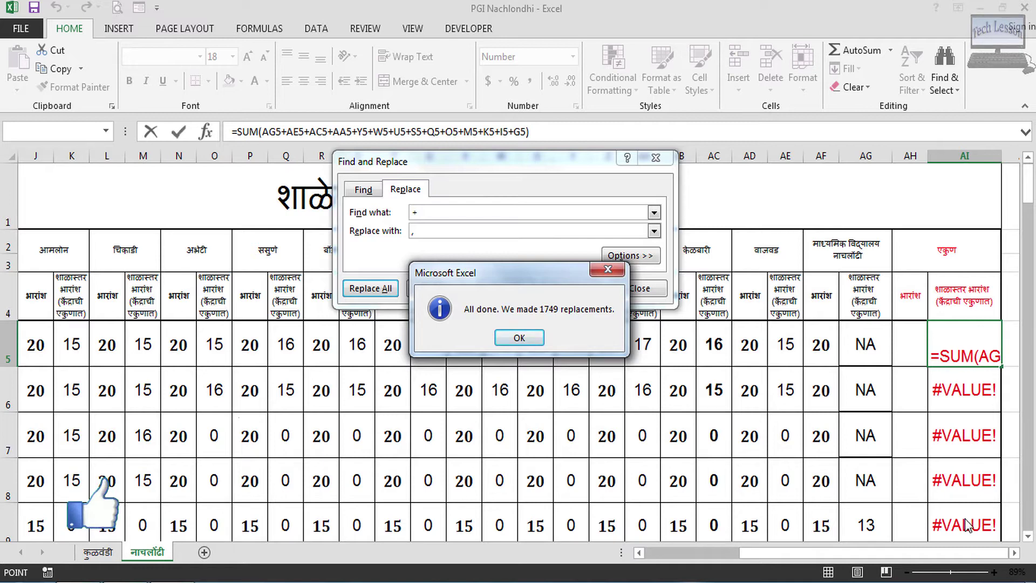
left_click(519, 338)
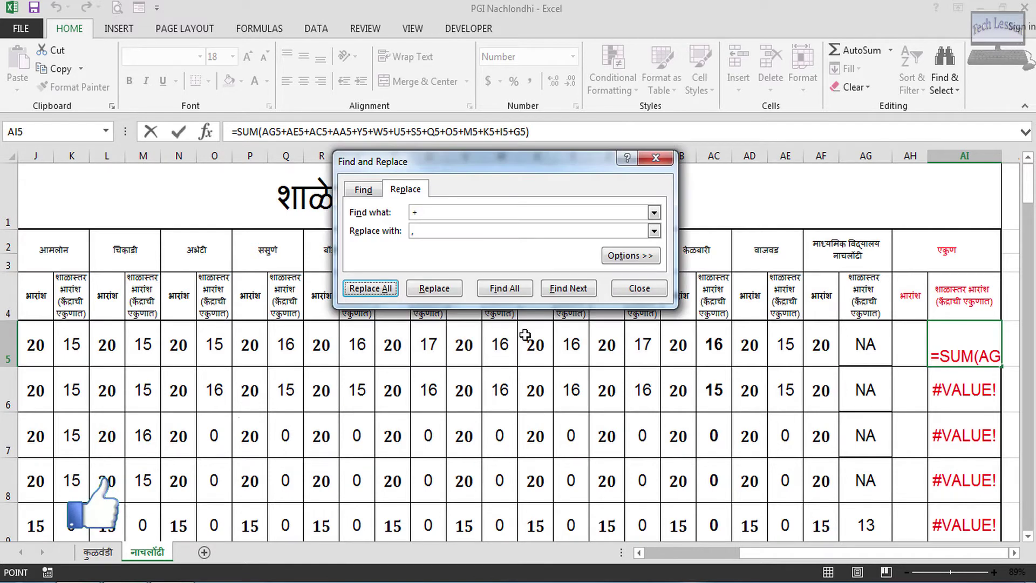
left_click(627, 293)
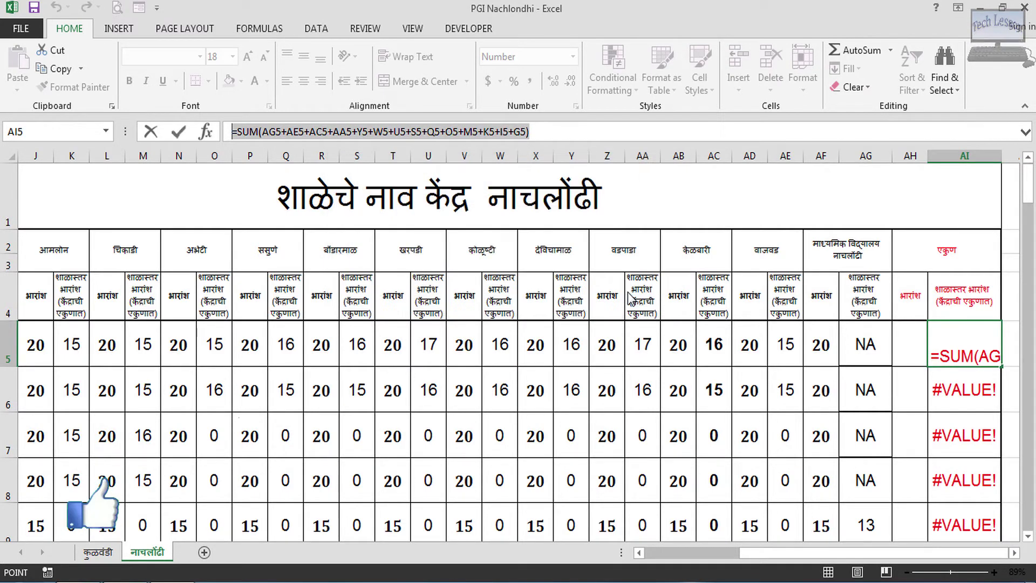
left_click(546, 130)
key("Return")
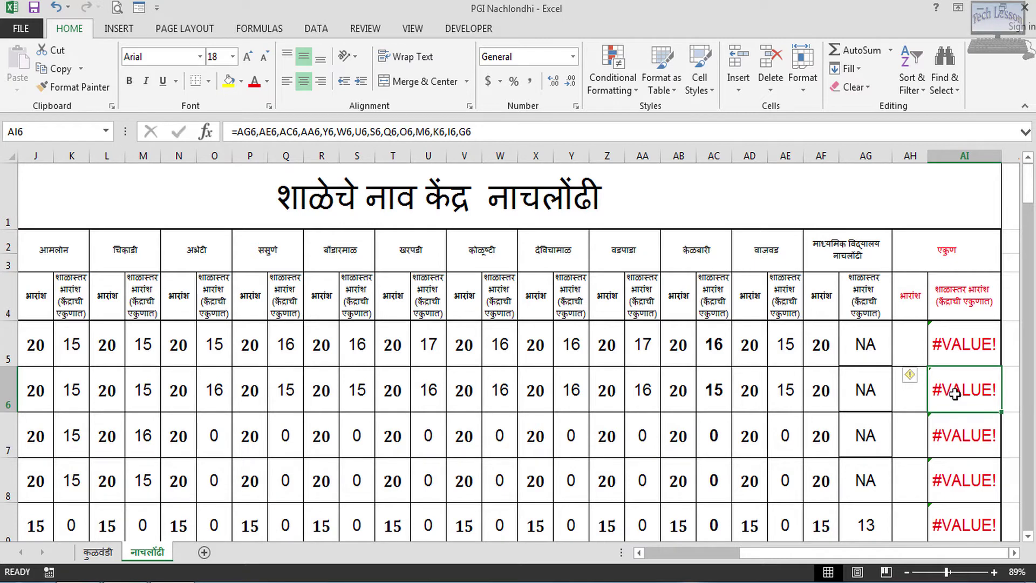
Wrap the comma-separated cell references in AI6 in a SUM function, from AG6 through G6.
left_click(952, 349)
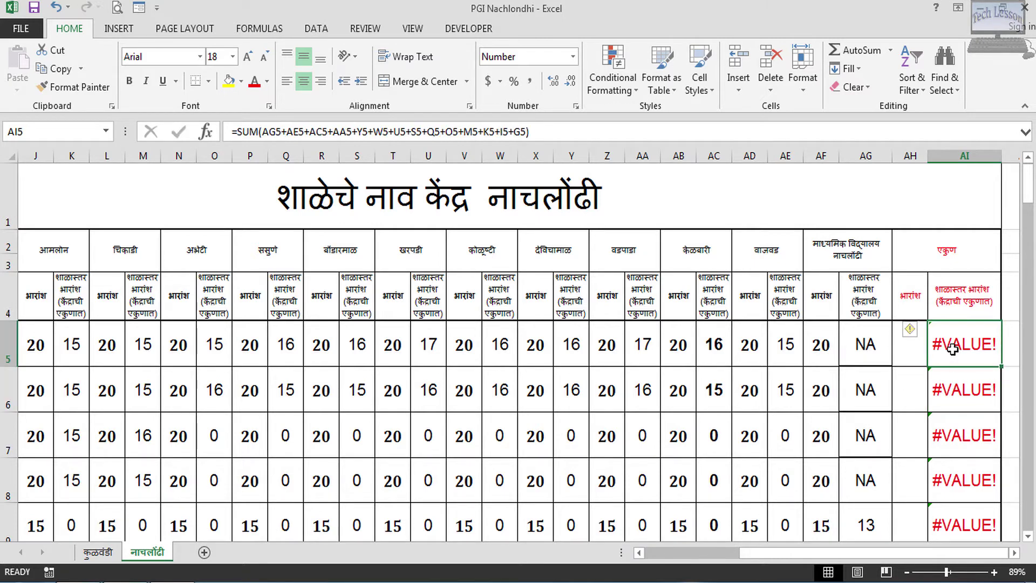
left_click(960, 387)
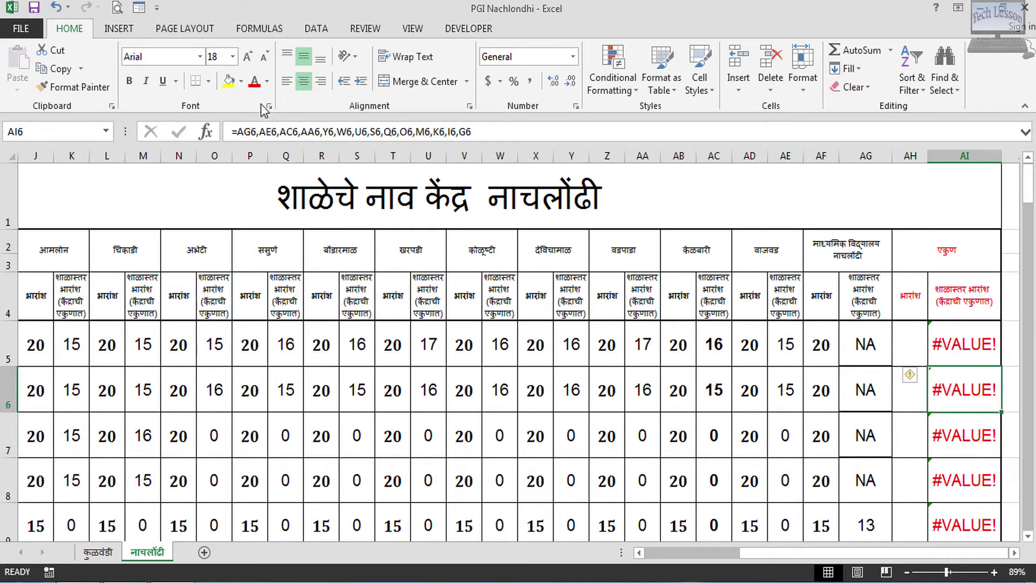
left_click(240, 131)
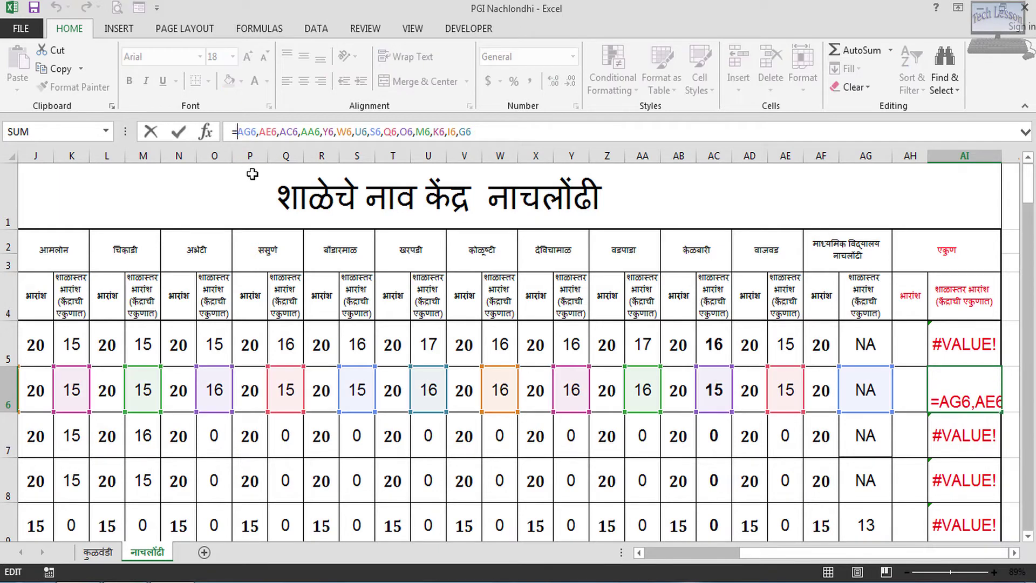
type("sum")
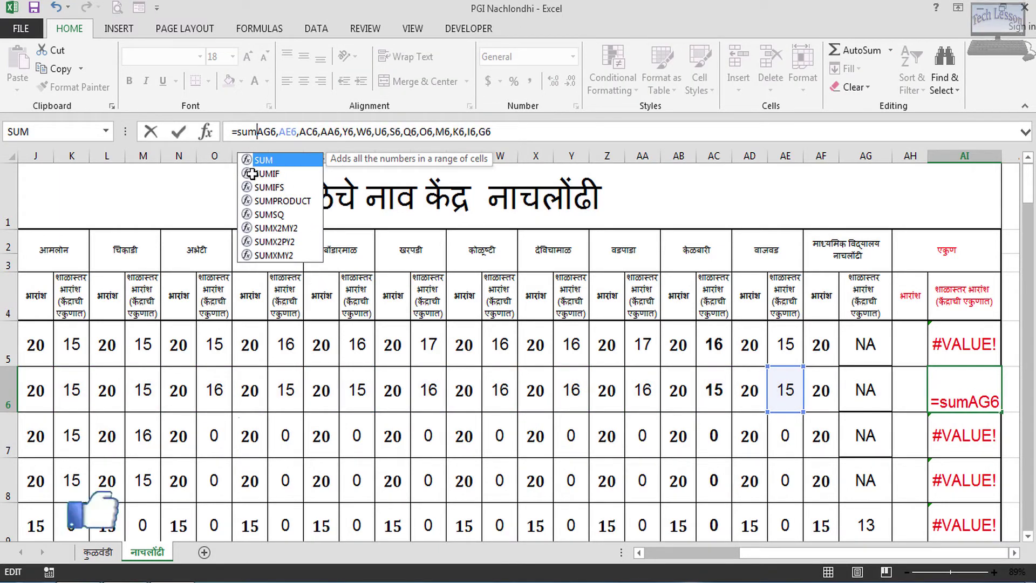
double_click(261, 162)
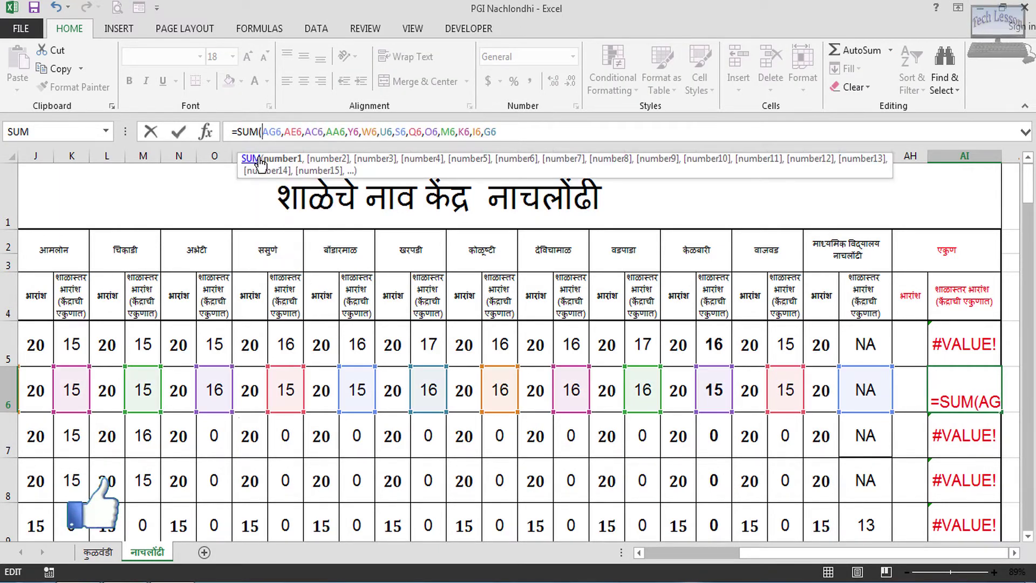
left_click(494, 134)
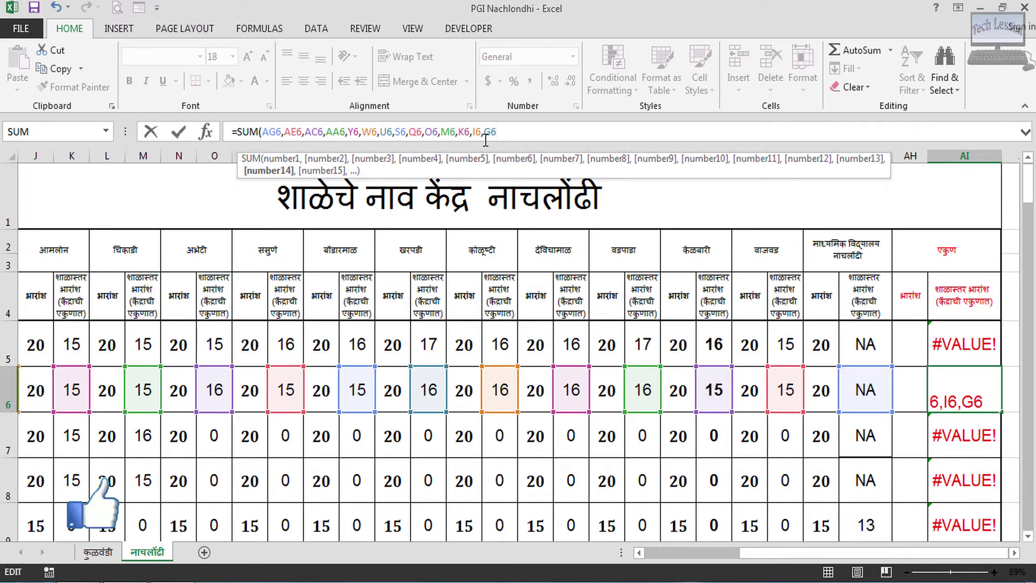
type(")")
key("Return")
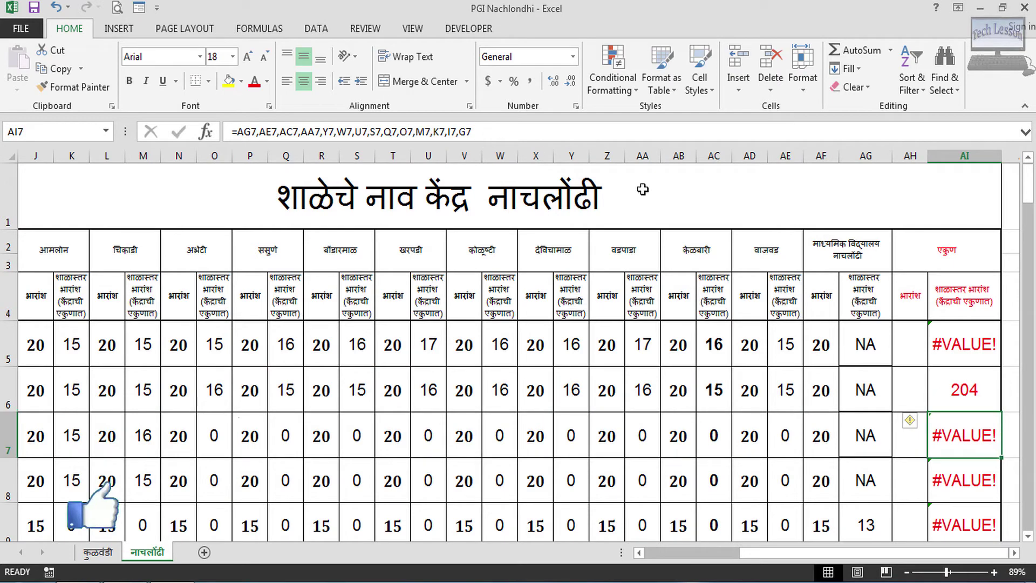
Copy the SUM formula from AI6 up into AI5 with the fill handle.
left_click(948, 396)
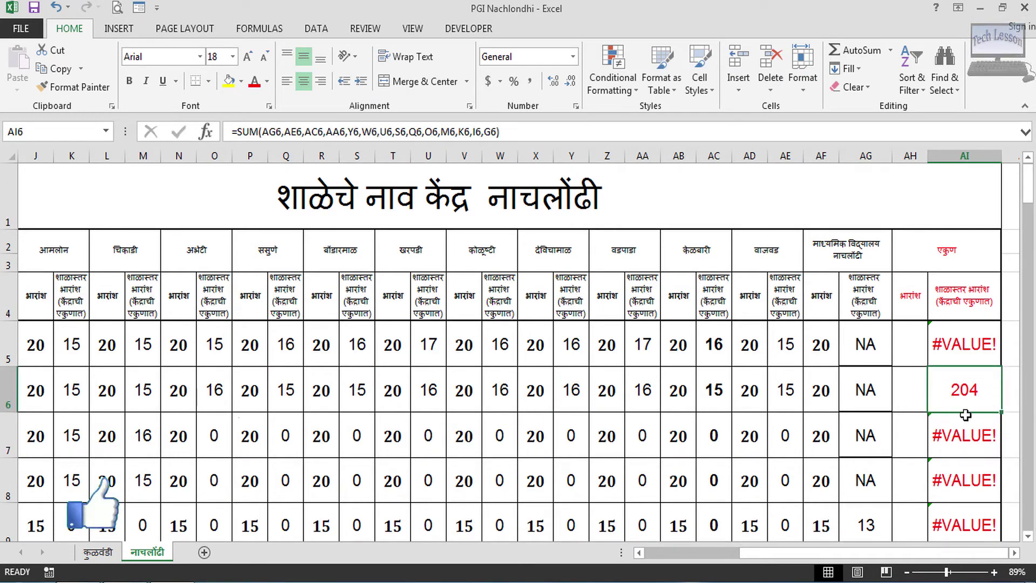
left_click_drag(1002, 413, 976, 361)
left_click(970, 361)
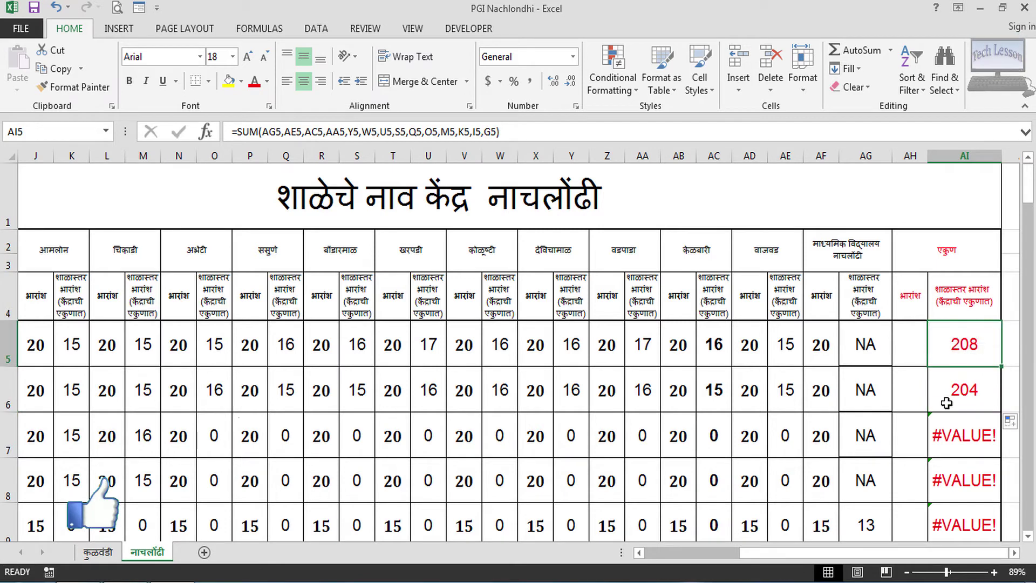
Fill the SUM formula from AI6 down the rest of column AI and check the formula in AI38.
left_click(963, 408)
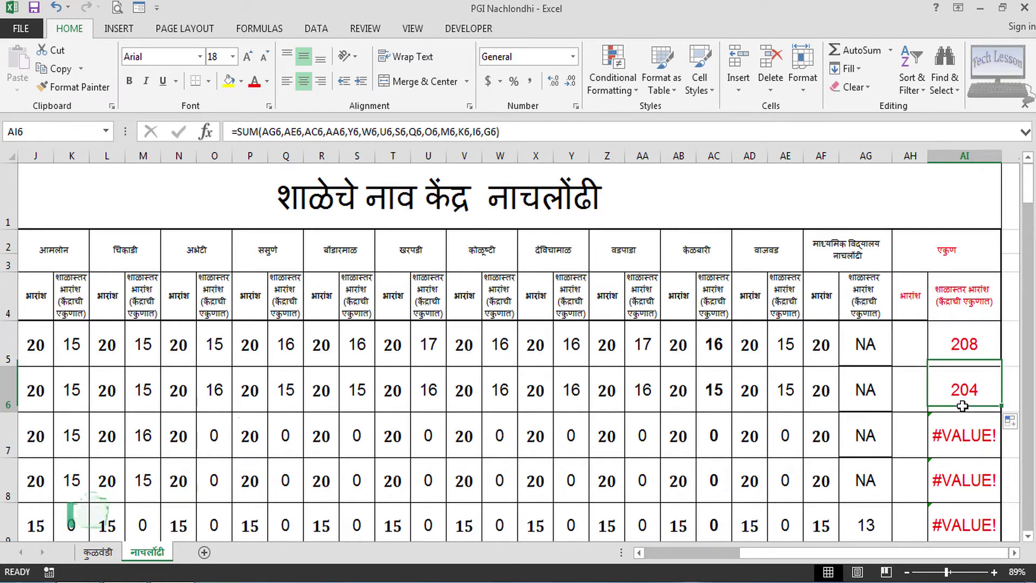
double_click(1002, 413)
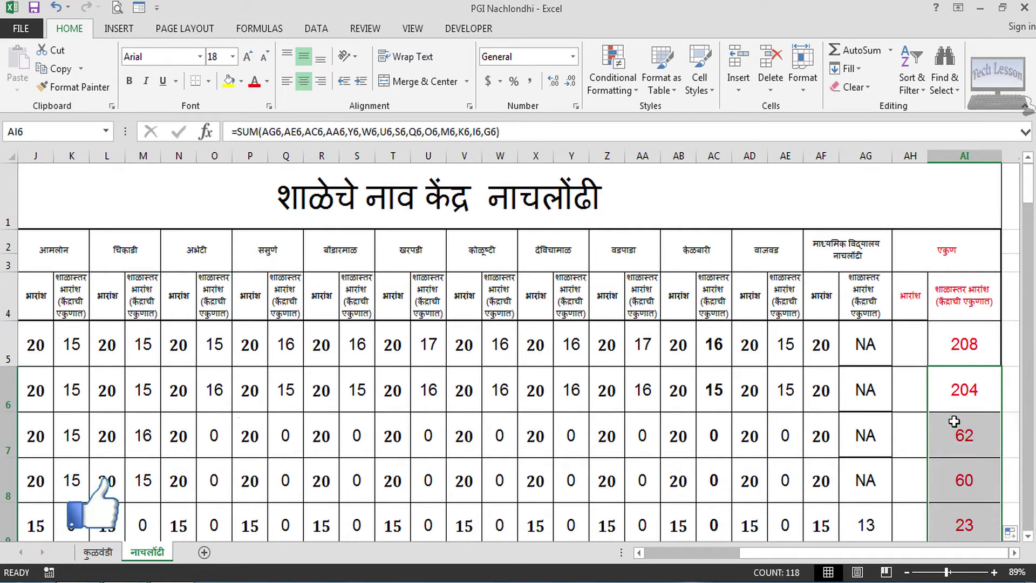
scroll(949, 419, "down", 2)
scroll(949, 418, "down", 8)
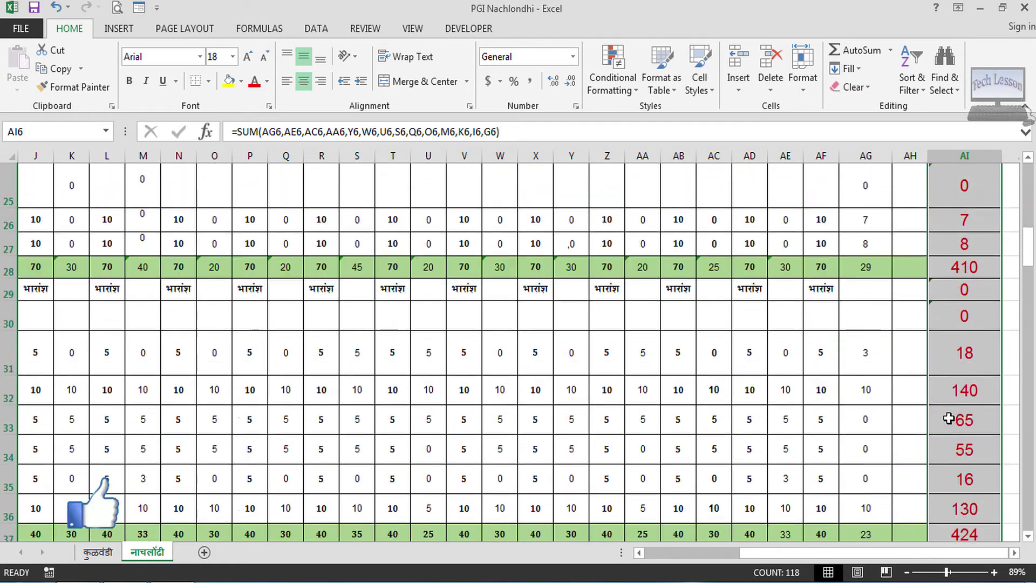
left_click(955, 395)
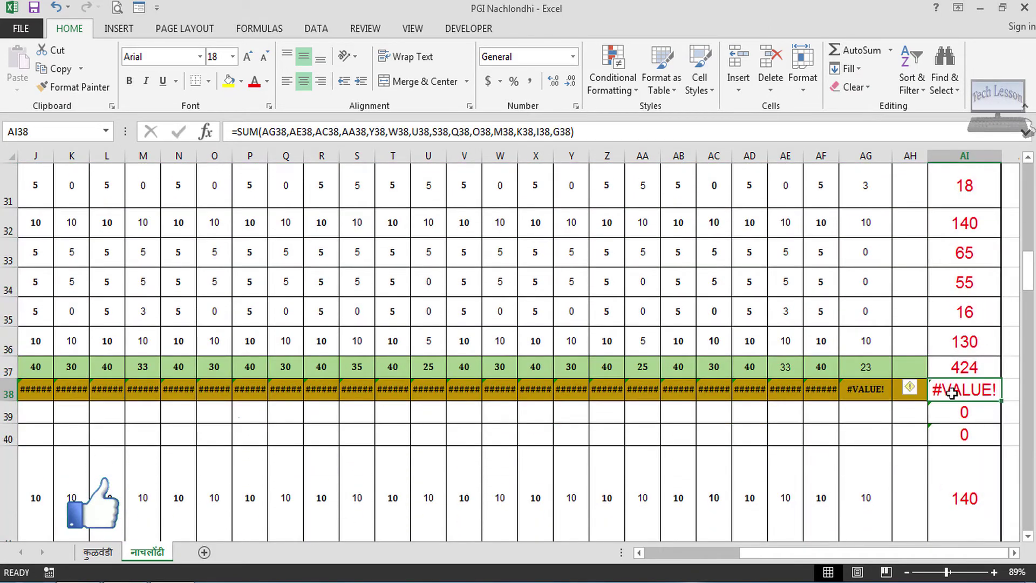
scroll(949, 391, "up", 1)
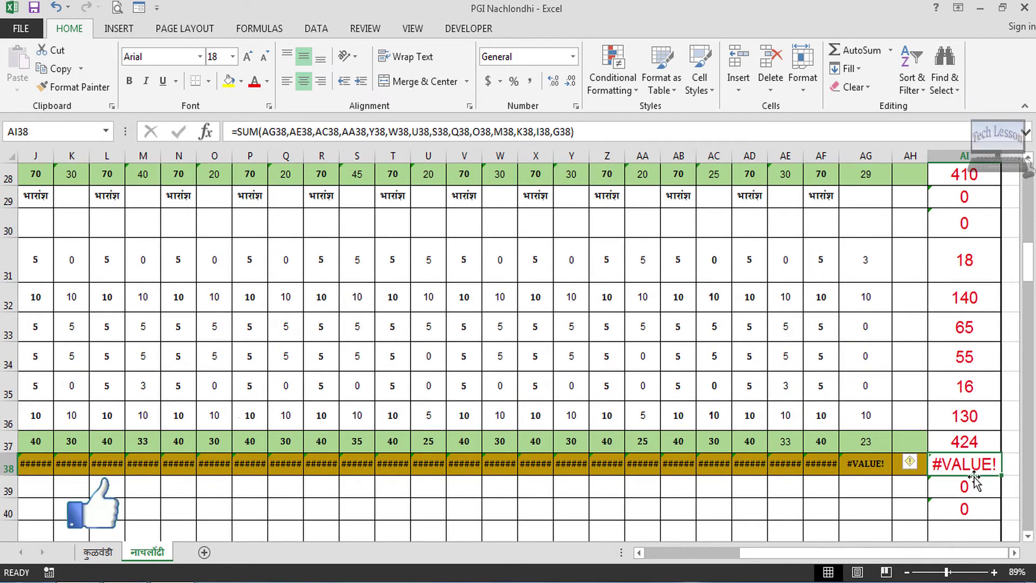
Examine the filled totals in column AI, down to about row 70 and back up, for remaining errors.
scroll(973, 471, "down", 3)
scroll(973, 472, "down", 1)
scroll(972, 475, "up", 8)
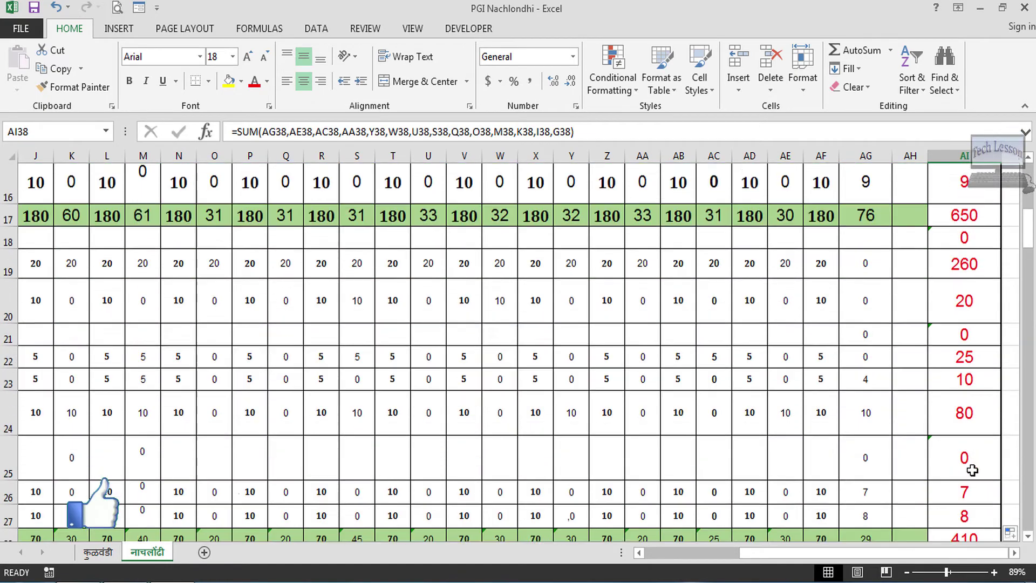
scroll(971, 472, "down", 7)
scroll(974, 471, "down", 6)
scroll(967, 469, "up", 7)
scroll(967, 470, "down", 14)
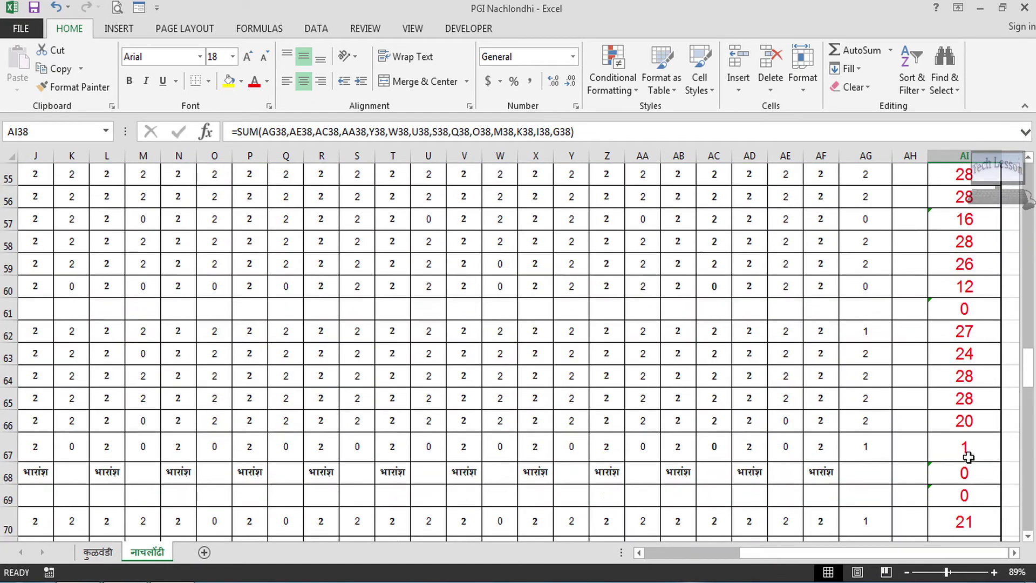
scroll(969, 457, "up", 20)
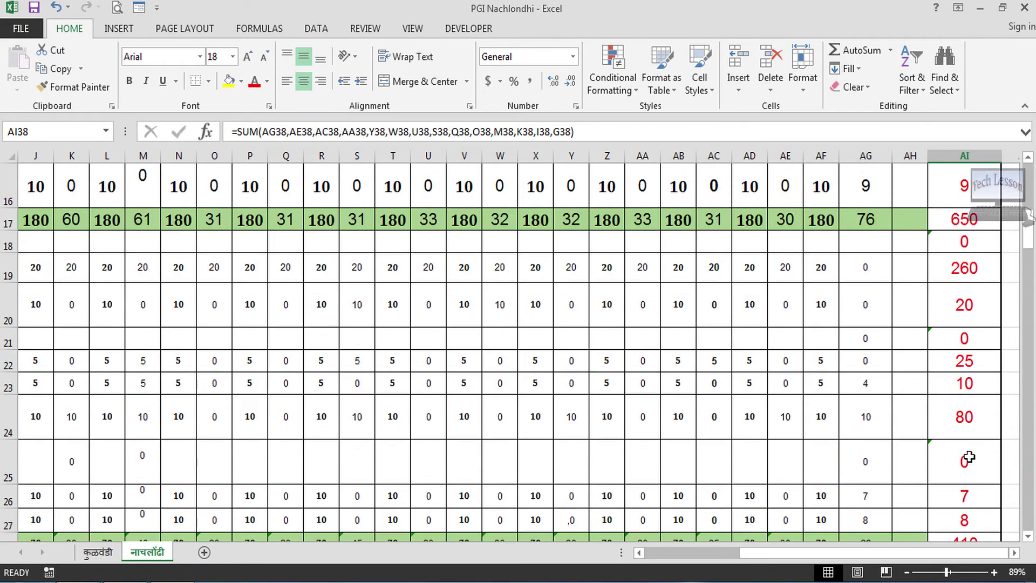
Check the SUM formula in AI6 against the NA text entries in AG5 through AG8.
left_click(963, 390)
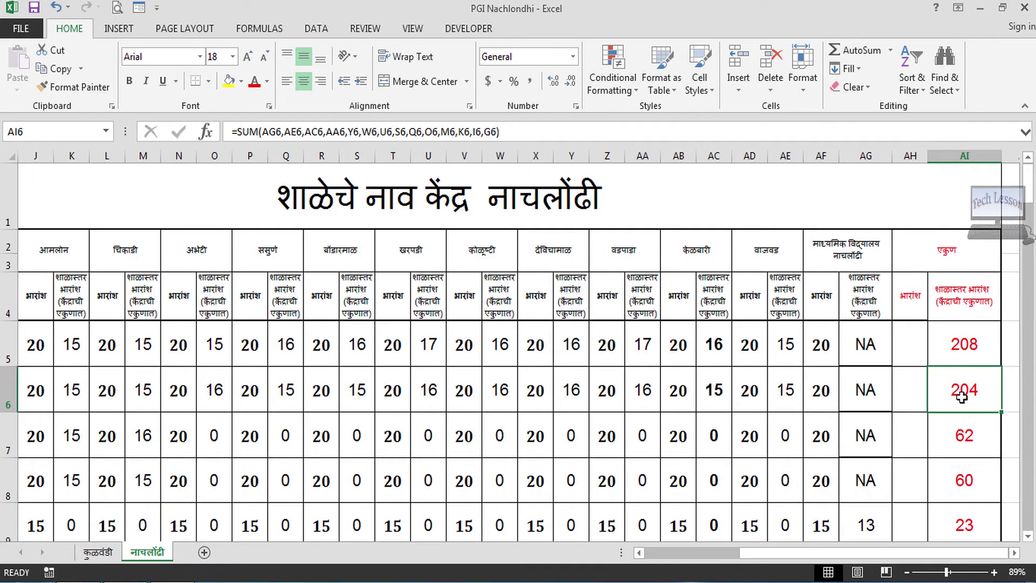
left_click(864, 357)
left_click(863, 396)
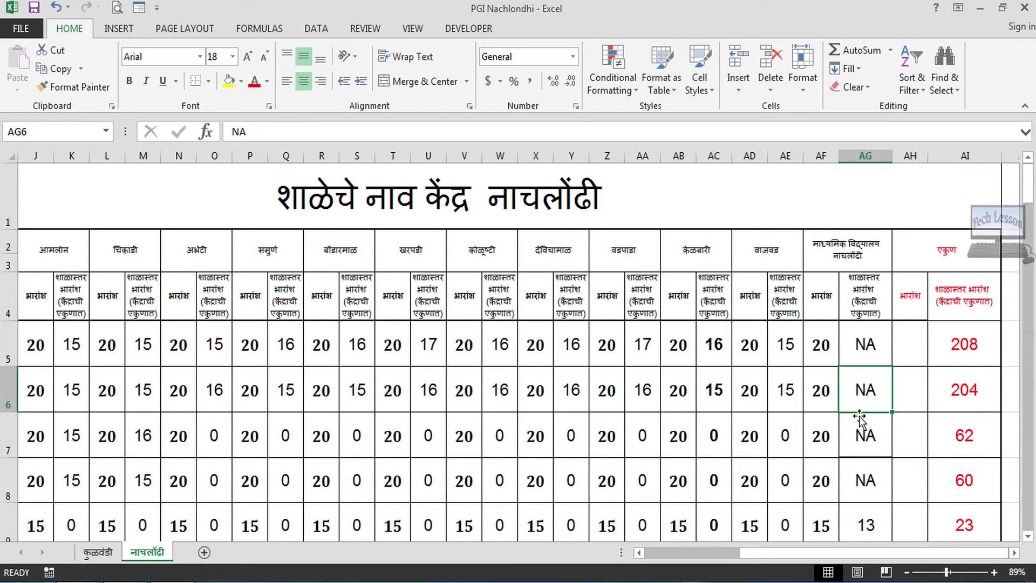
left_click(862, 425)
left_click(862, 481)
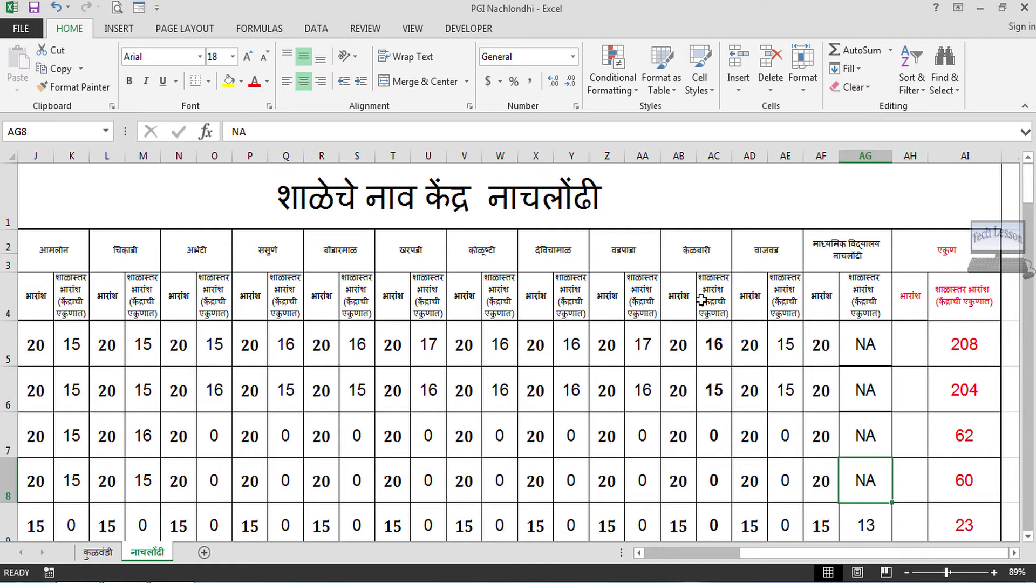
left_click(862, 347)
Inspect the cells referenced by the SUM formula in AI5, from AG5 through G5, and close the formula without editing it.
left_click(945, 340)
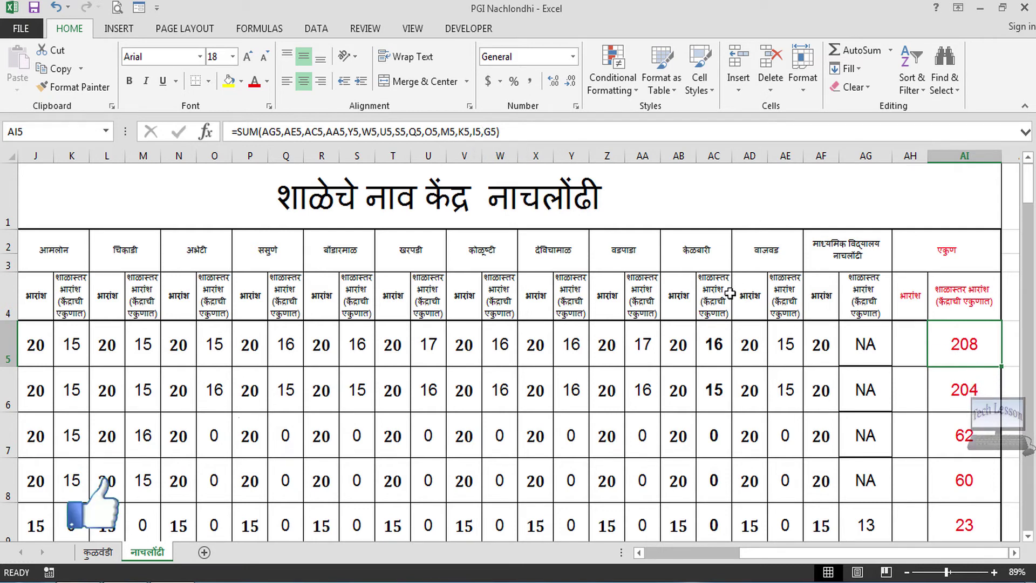
double_click(966, 350)
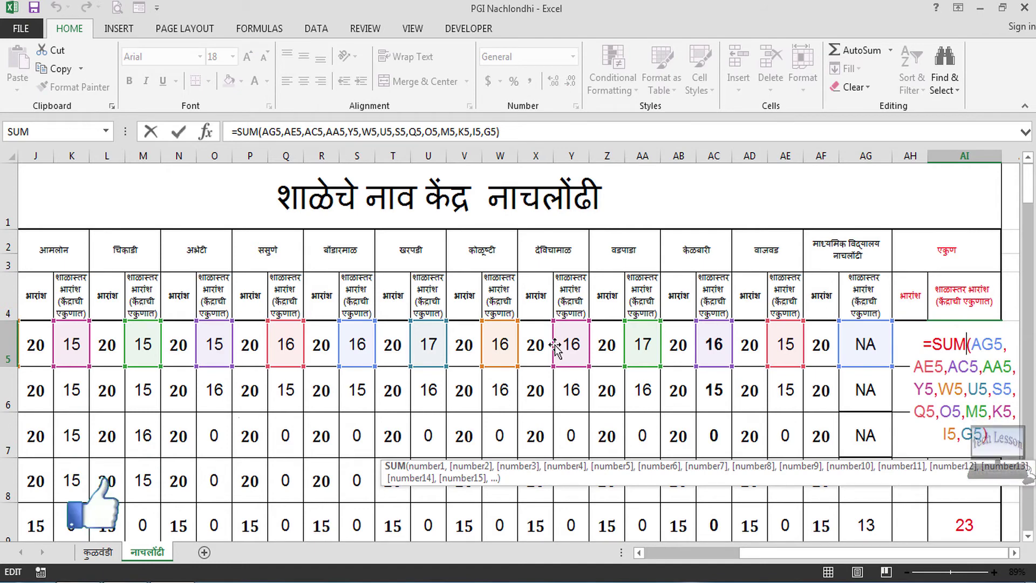
key("Return")
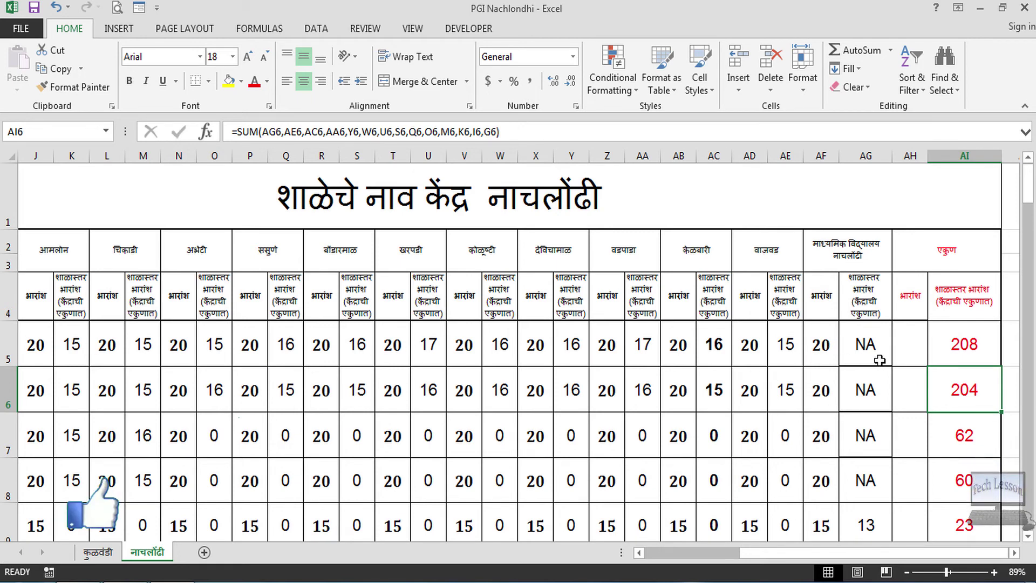
double_click(966, 346)
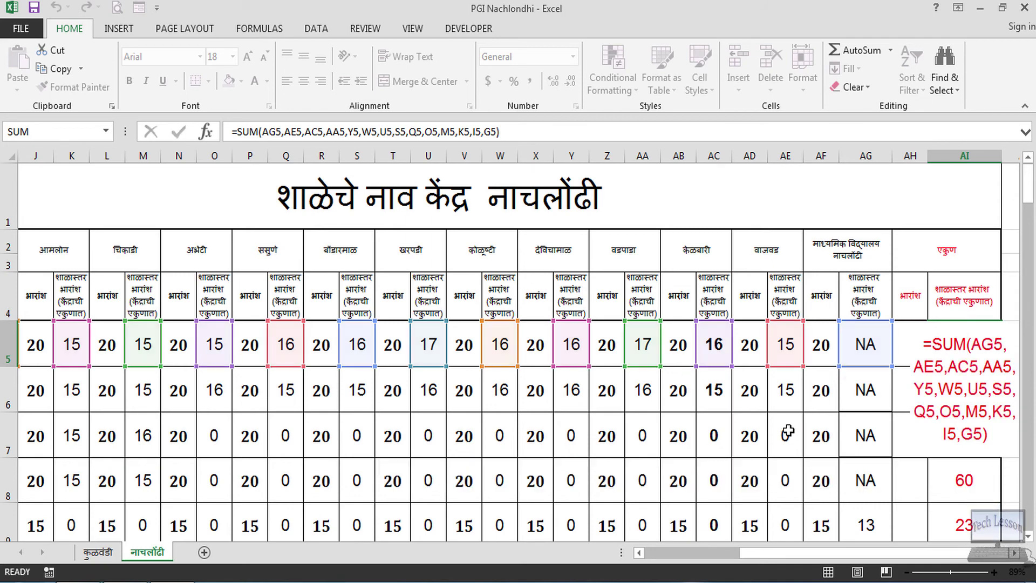
key("Return")
left_click(966, 346)
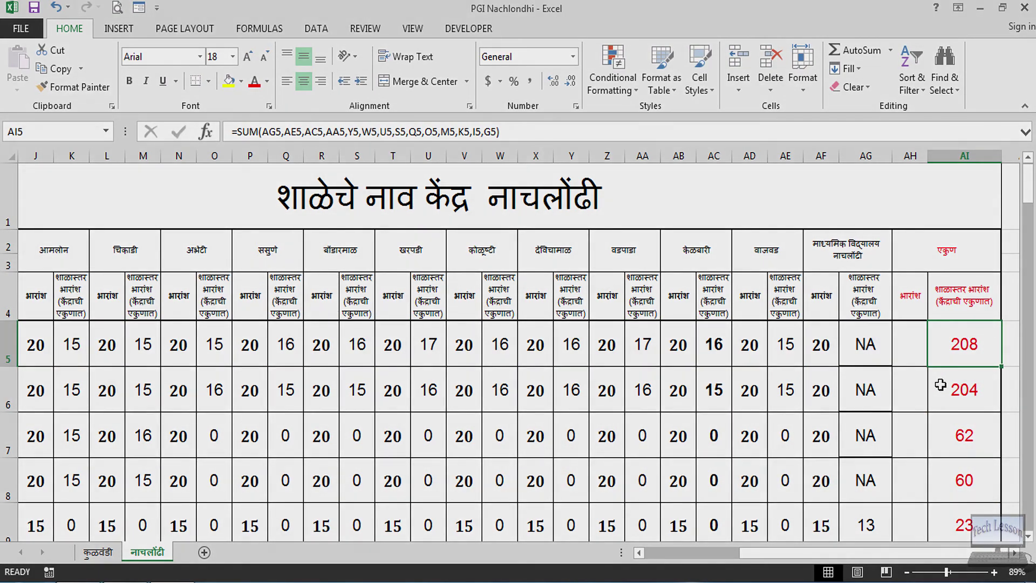